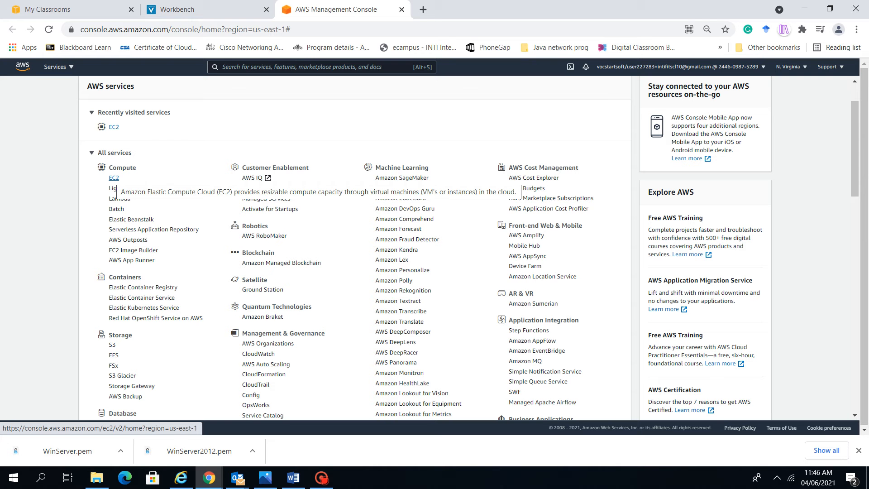
Step: Open the EC2 service and start launching a new instance
click(113, 178)
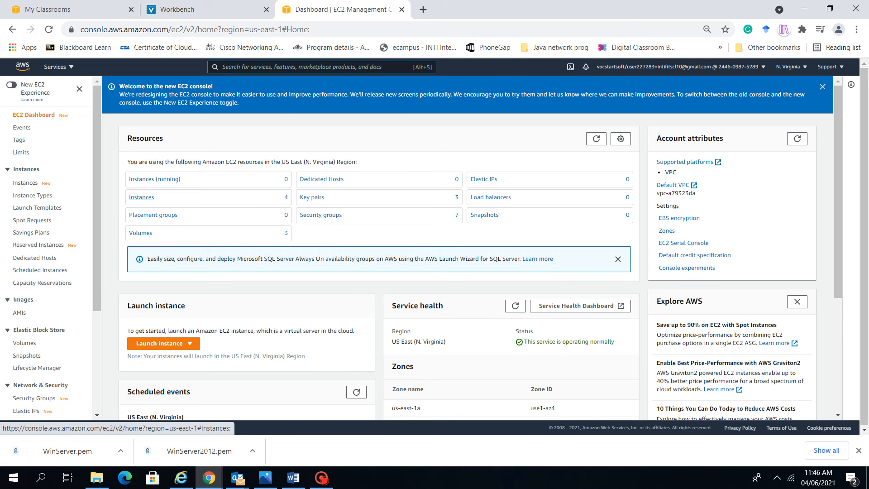
scroll(142, 196, down, 1)
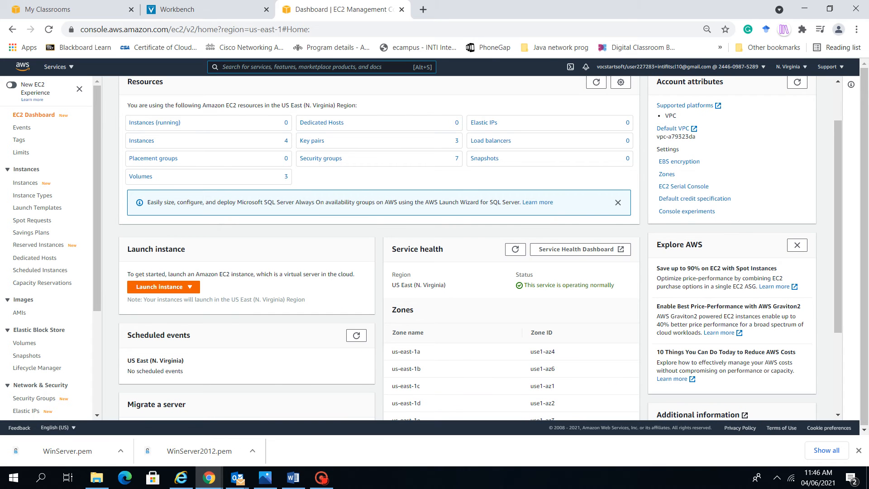
click(163, 287)
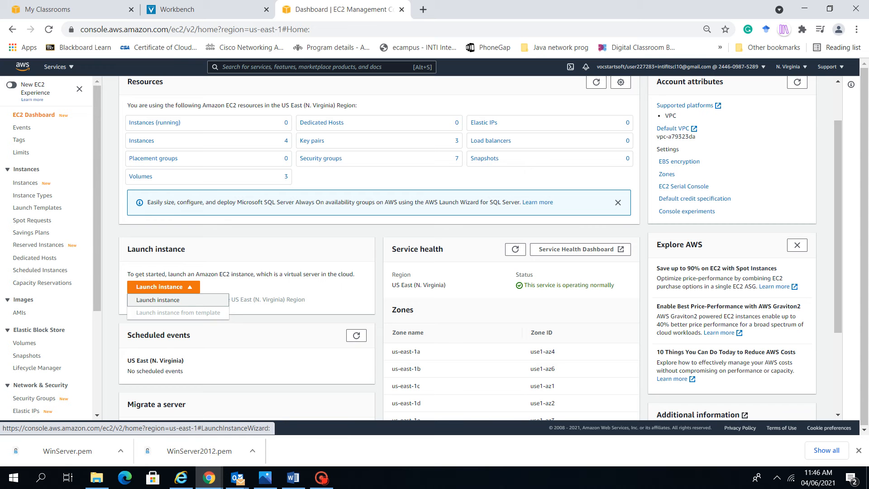
click(158, 299)
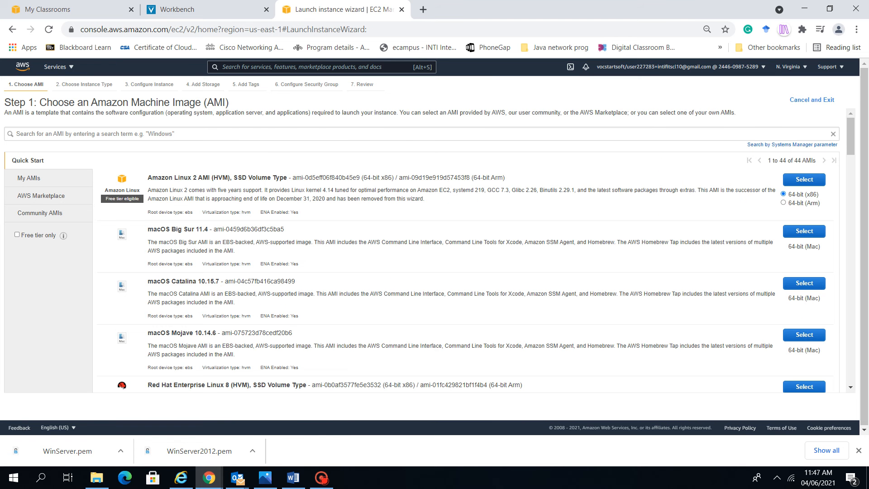
Step: Search the machine images for "2012" and select Microsoft Windows Server 2012 R2 Base
scroll(421, 249, down, 8)
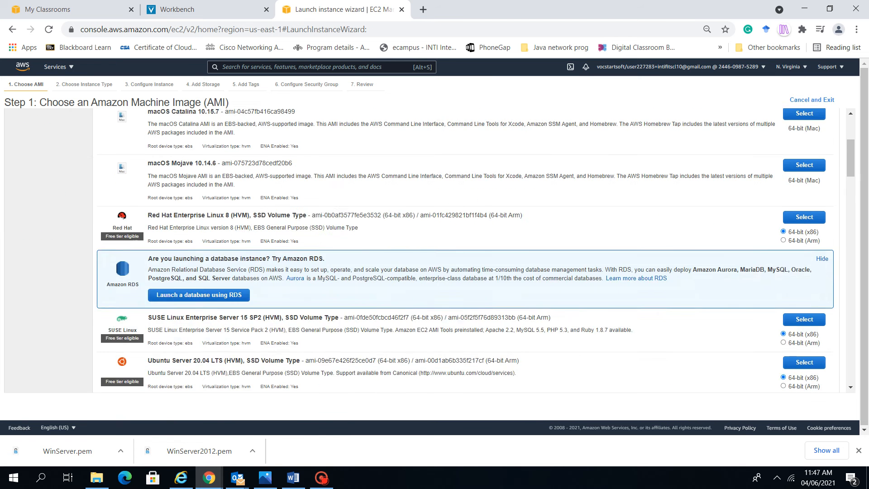
scroll(466, 248, down, 10)
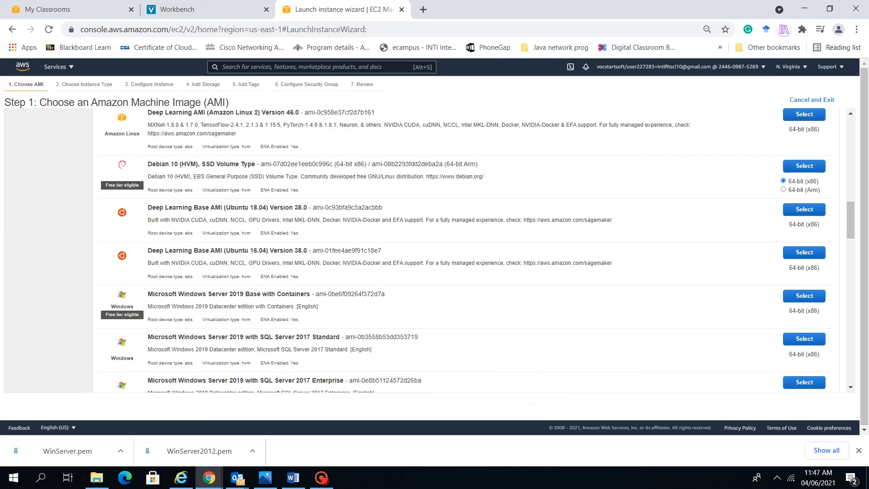
scroll(466, 248, up, 8)
scroll(466, 249, down, 4)
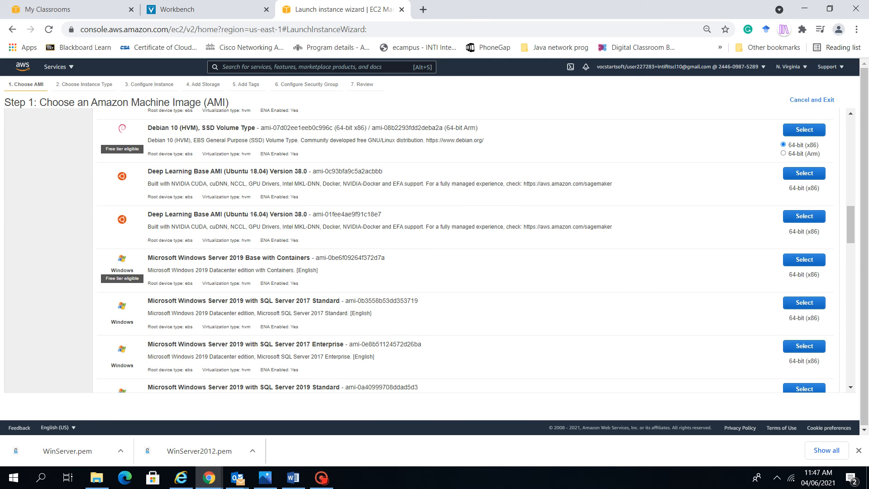
scroll(466, 249, down, 5)
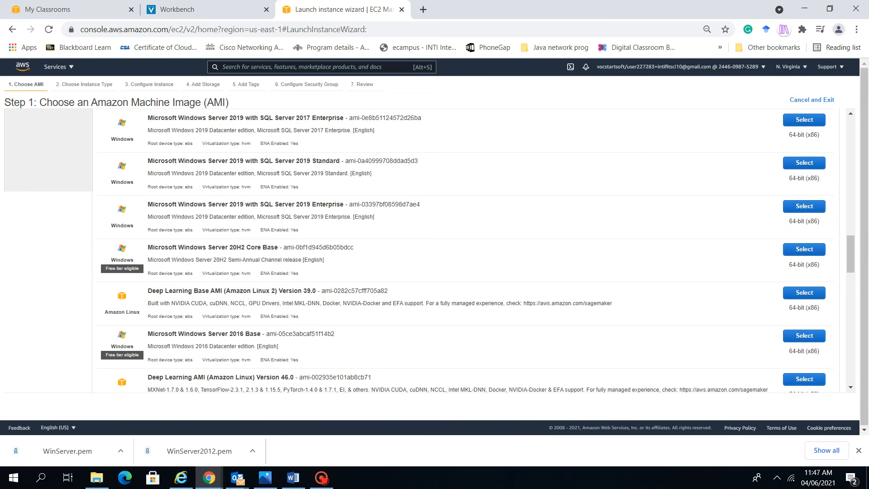
scroll(466, 249, up, 15)
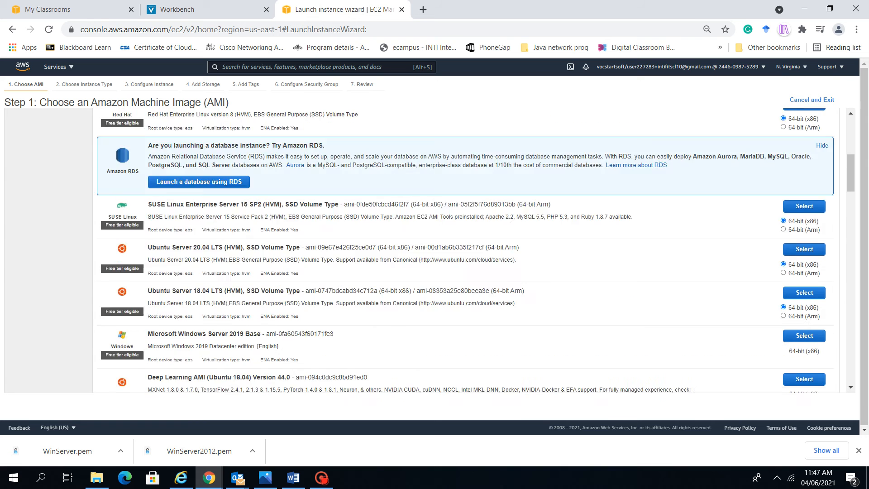
click(95, 134)
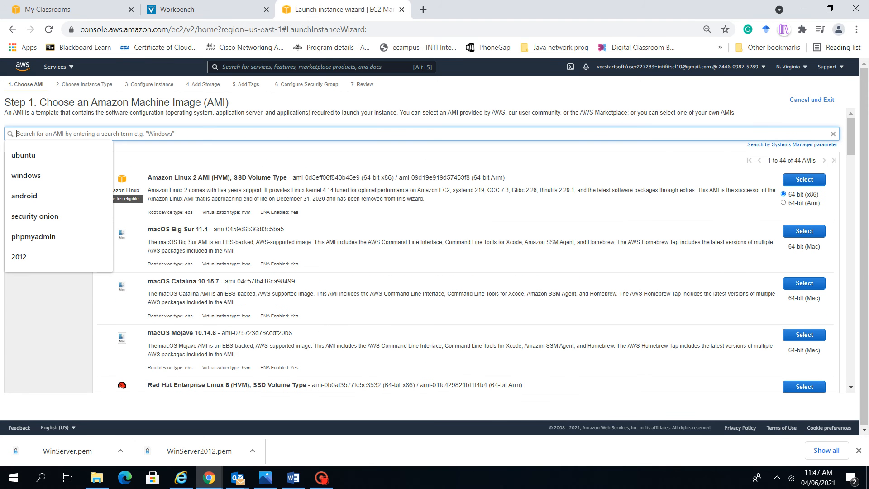
text(2012)
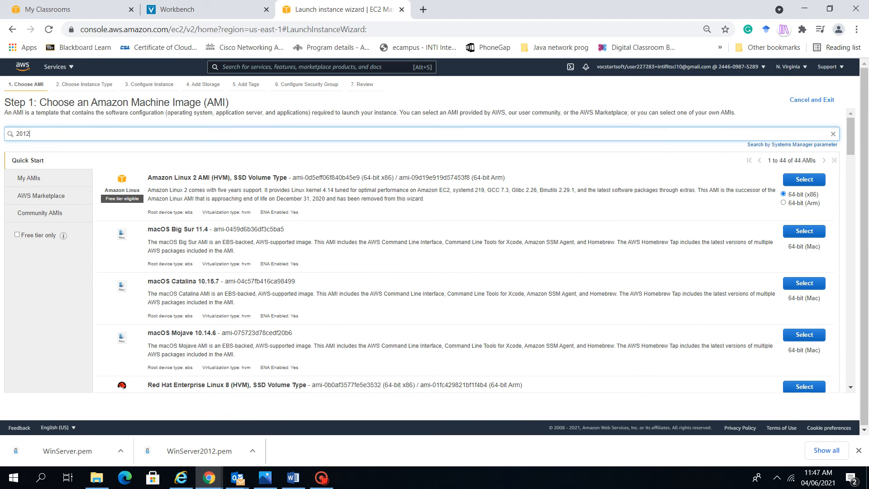
key(Return)
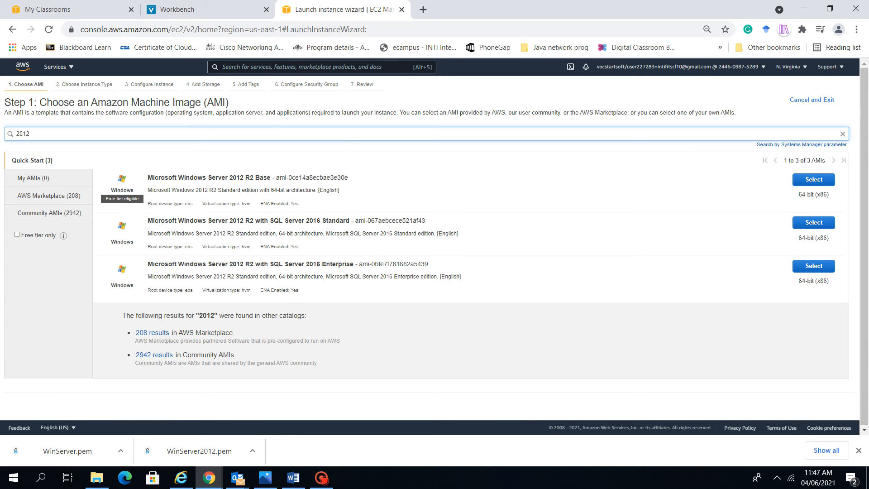
click(813, 180)
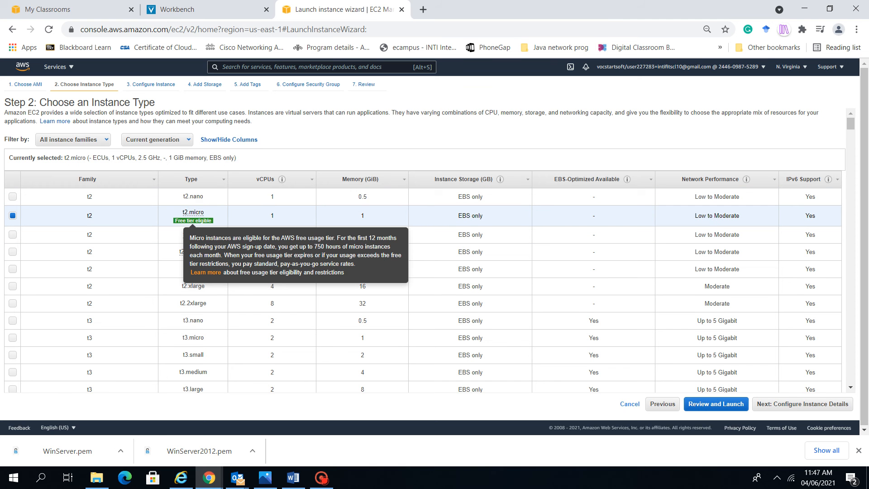
Step: Look through the available instance types, keep the free-tier t2.micro and proceed to the launch review
mouse_move(193, 221)
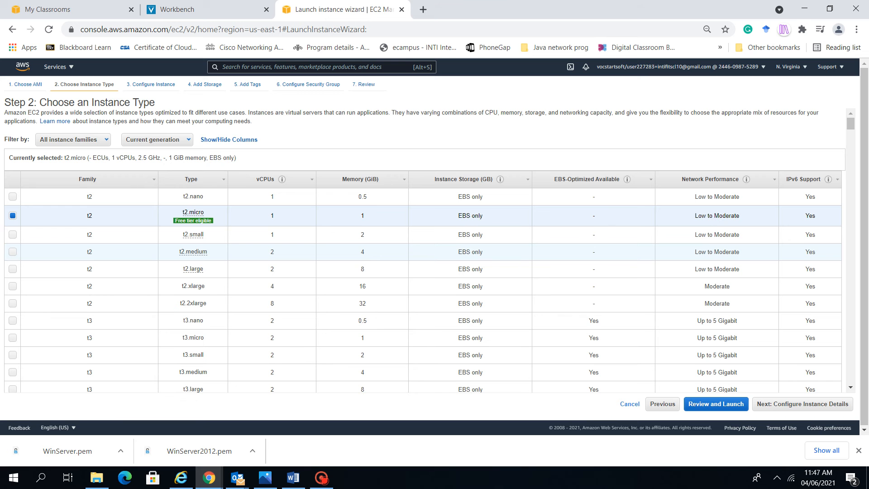
scroll(423, 249, down, 10)
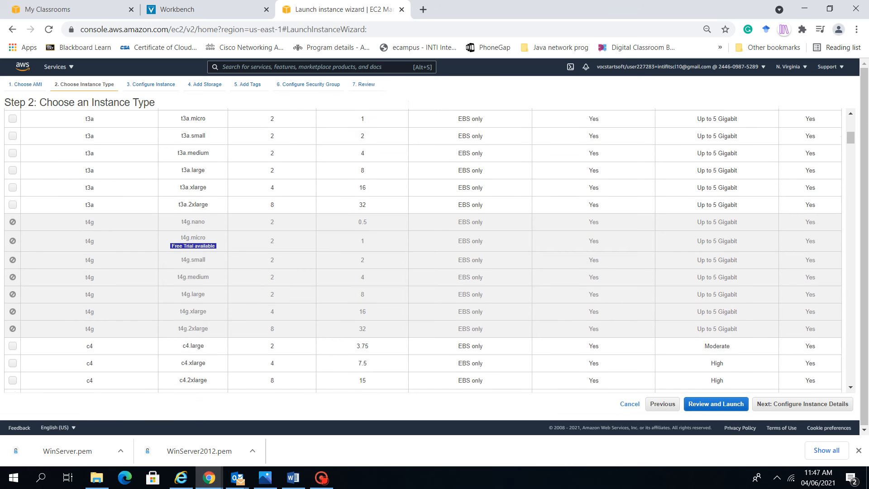
scroll(423, 256, down, 6)
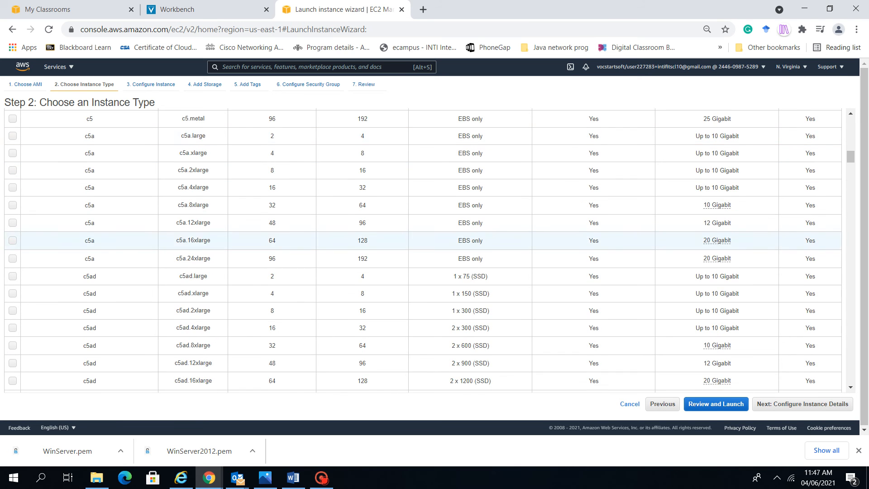
scroll(423, 255, up, 15)
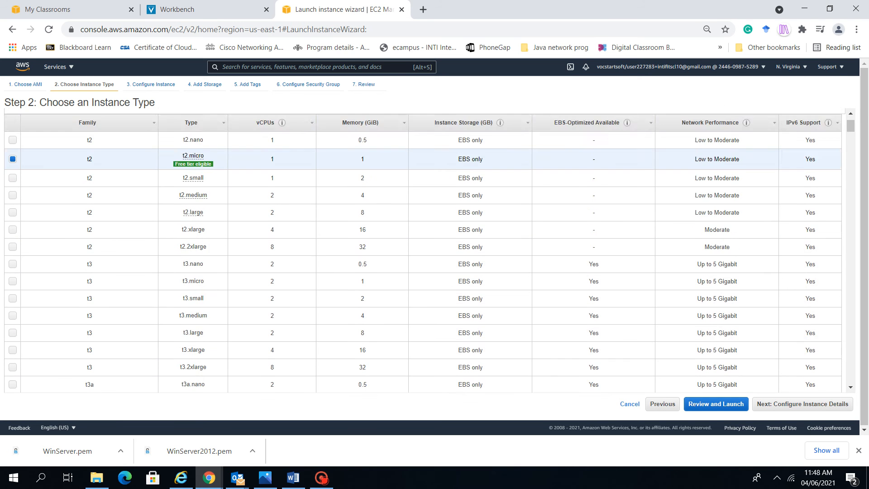
scroll(423, 255, down, 3)
scroll(423, 248, up, 5)
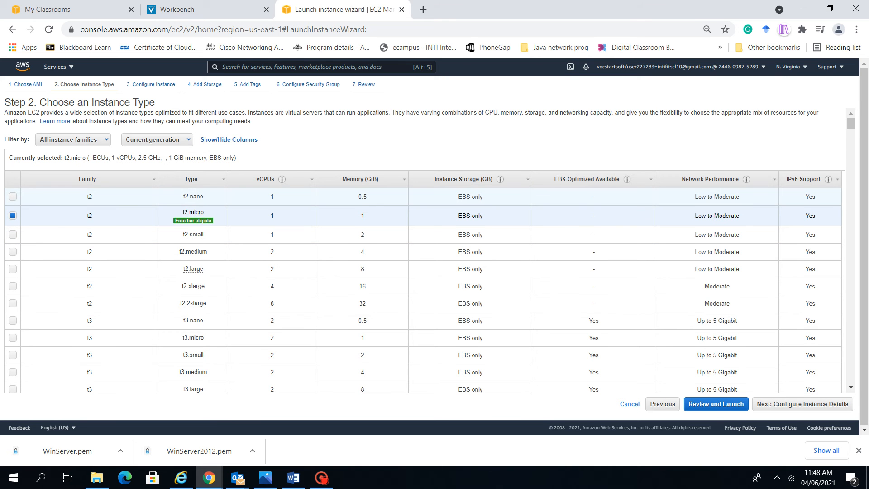
scroll(423, 196, down, 5)
scroll(423, 269, up, 5)
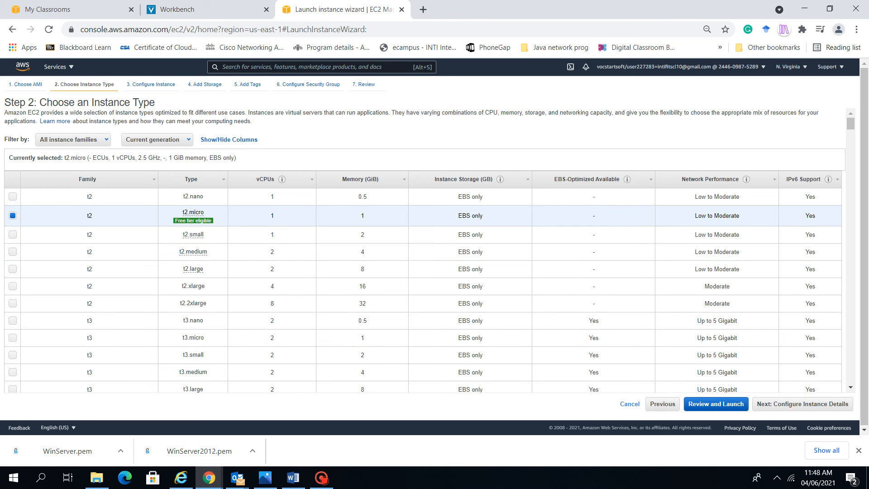
click(715, 403)
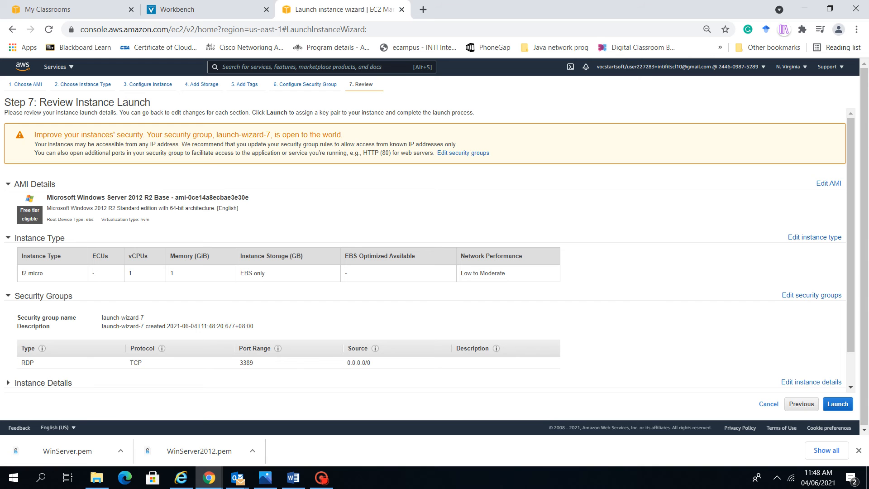
Step: Review the launch details, proceed to launch and choose to create a new key pair
drag(34, 134, 194, 144)
scroll(429, 251, down, 1)
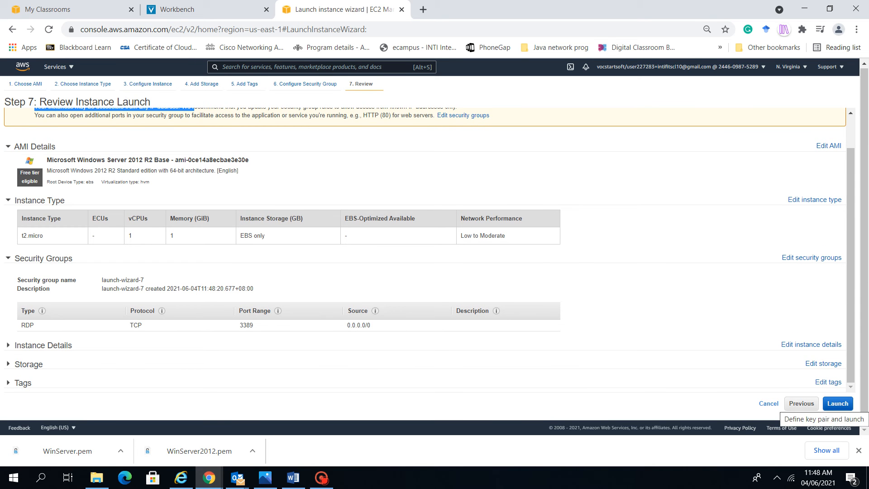
click(837, 403)
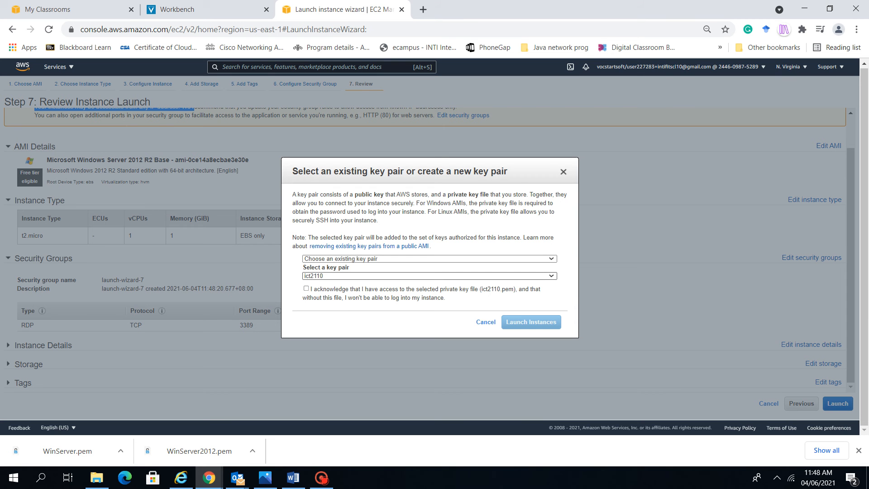
click(429, 275)
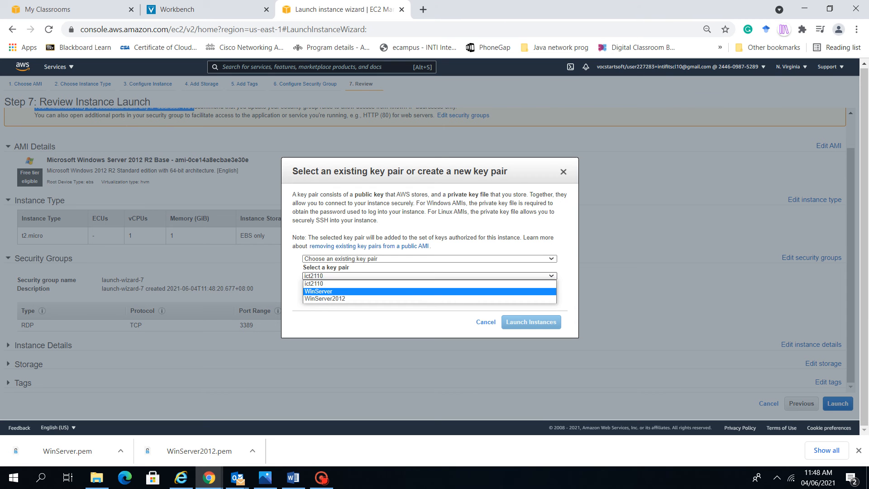
click(430, 268)
click(429, 259)
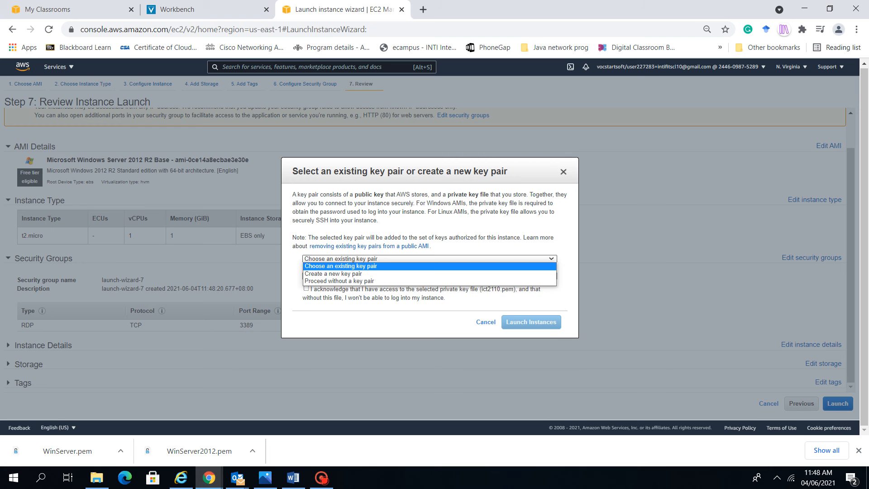
click(407, 274)
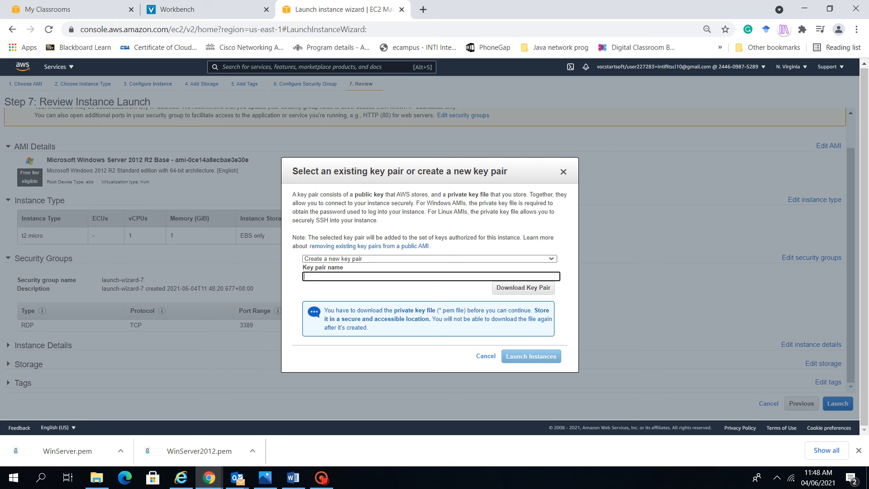
text(IBM)
key(BackSpace)
key(BackSpace)
key(BackSpace)
text(AWS)
key(BackSpace)
key(BackSpace)
text(OS)
key(BackSpace)
key(BackSpace)
Step: Name the new key pair os-may2021 and download its private key file
text(os-may)
text(2121)
key(BackSpace)
key(BackSpace)
key(BackSpace)
text(021)
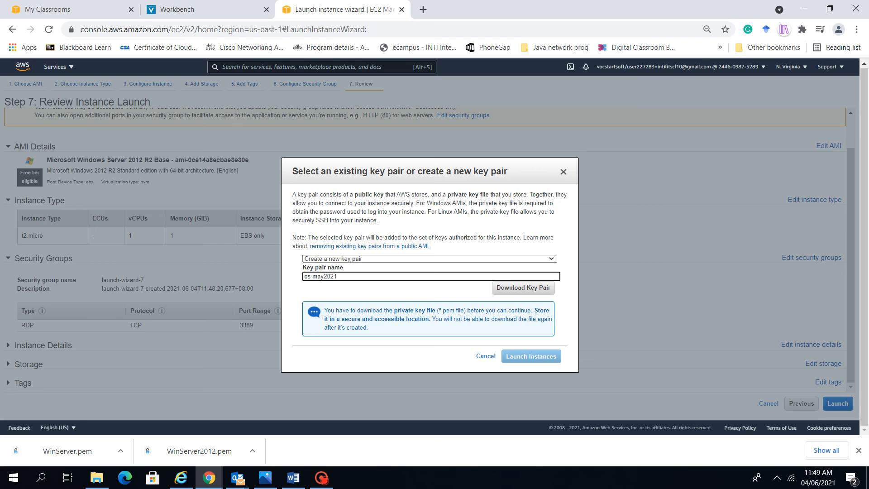
click(523, 287)
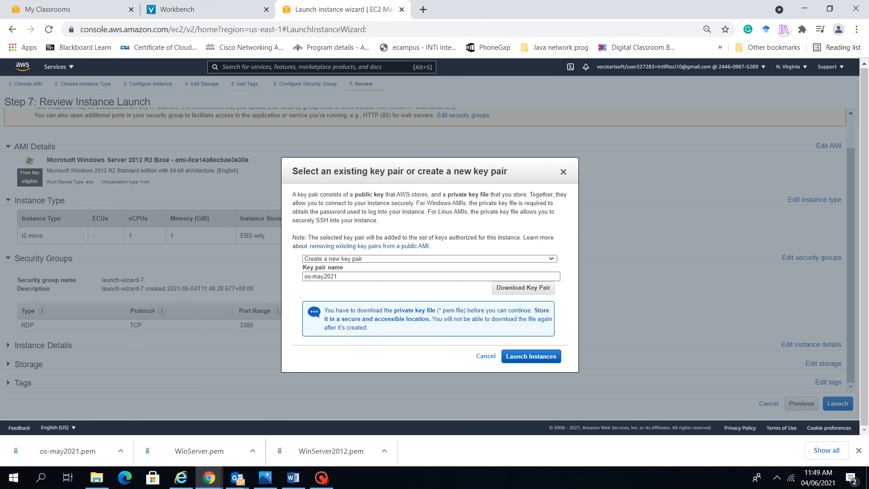
Step: Launch the instance and show the details of the new t2.micro instance in the instances list
click(531, 356)
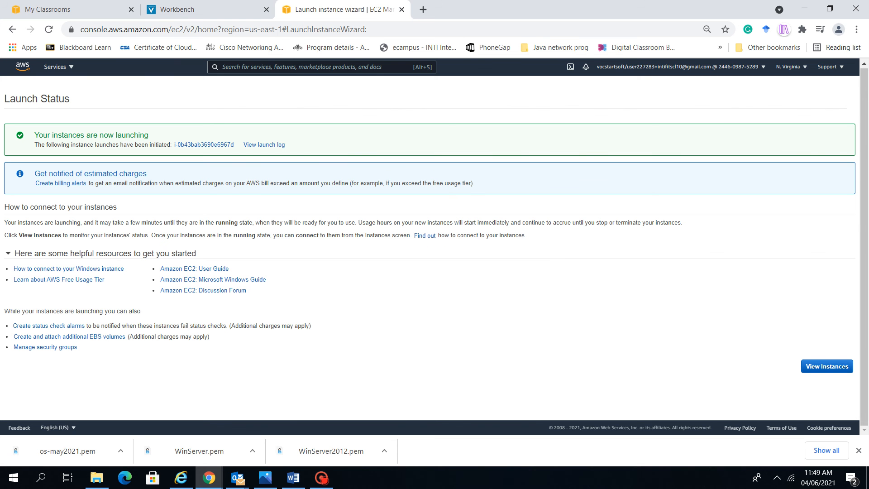
click(826, 366)
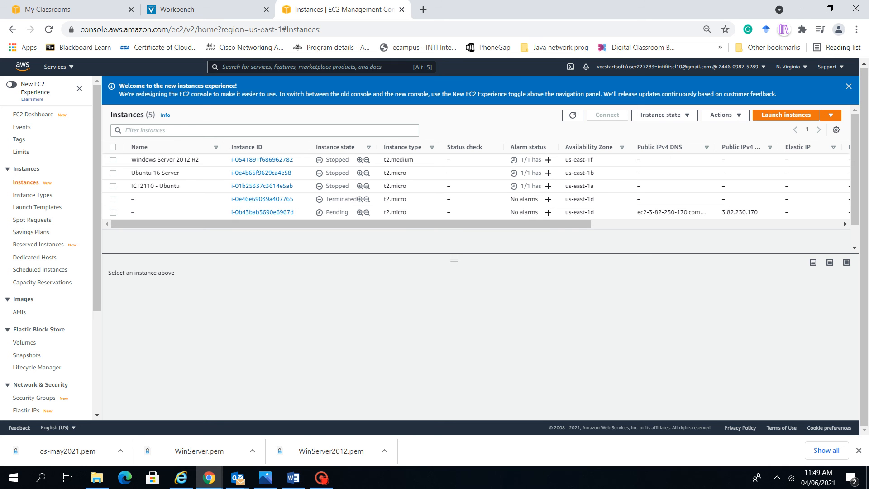
click(113, 213)
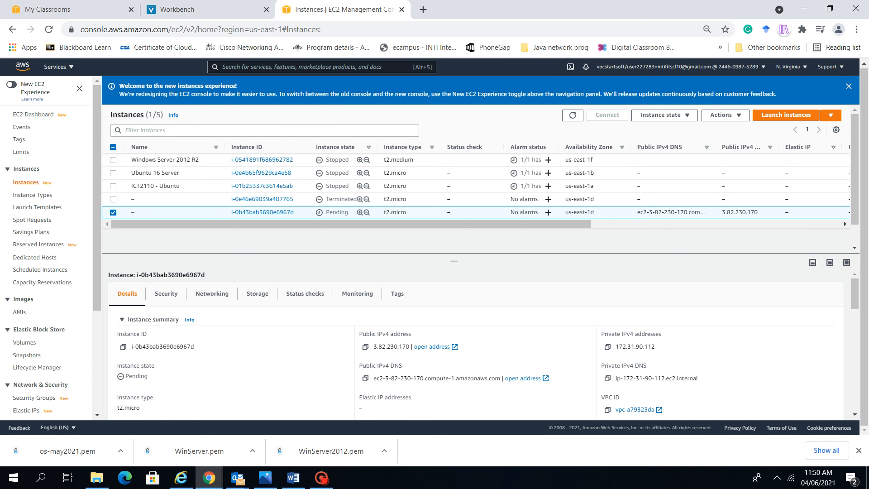
scroll(432, 348, down, 2)
scroll(432, 347, up, 2)
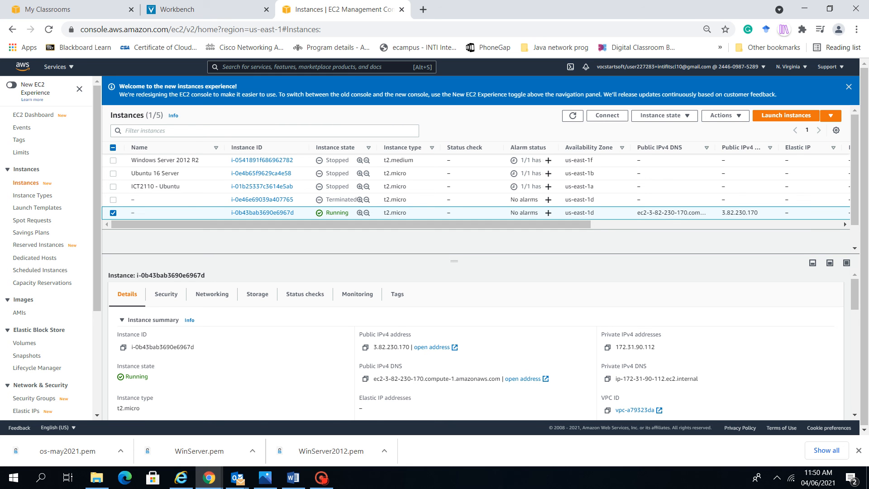
Step: Name the newly launched instance "Windows Server 2012 -May2021"
click(139, 213)
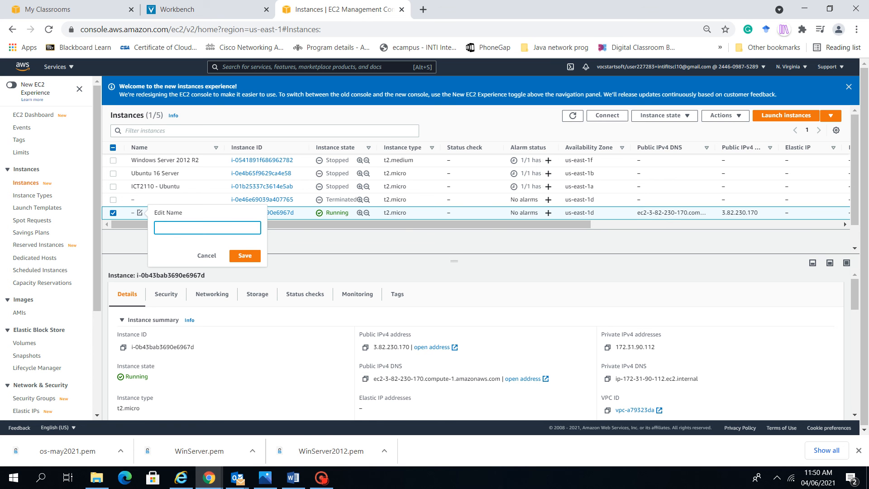
text(Windows Server 2012 -May2021)
key(Return)
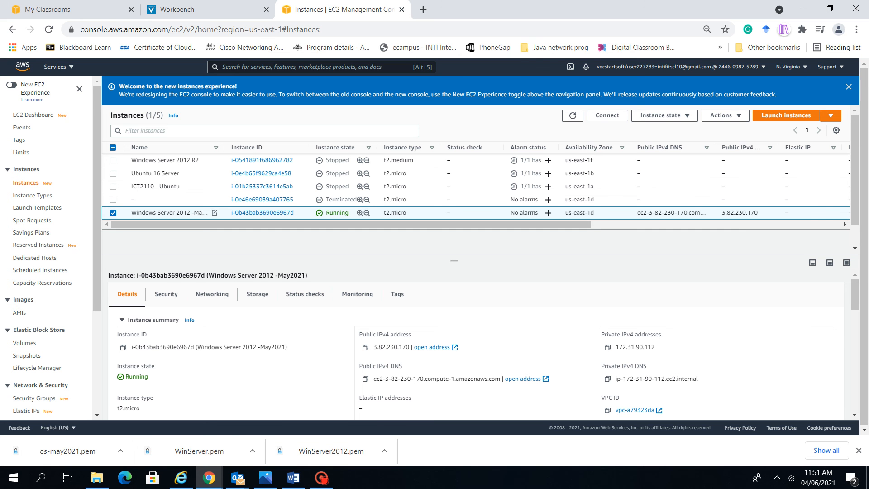
mouse_move(322, 477)
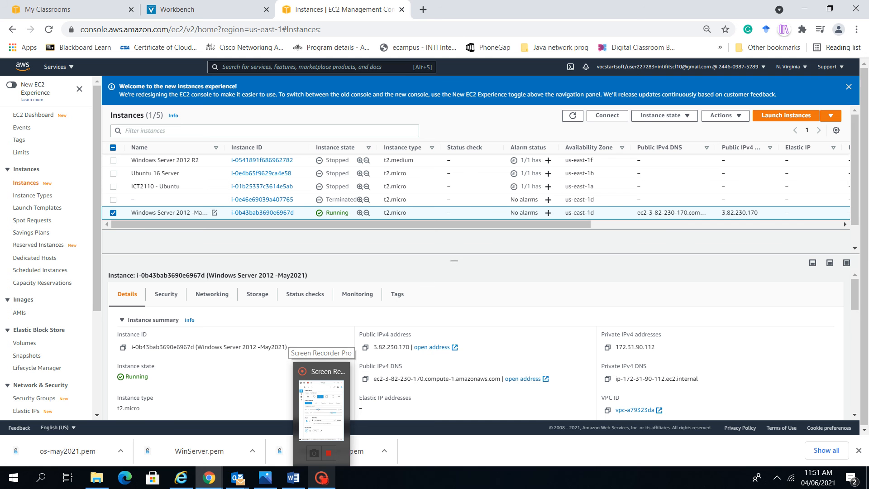